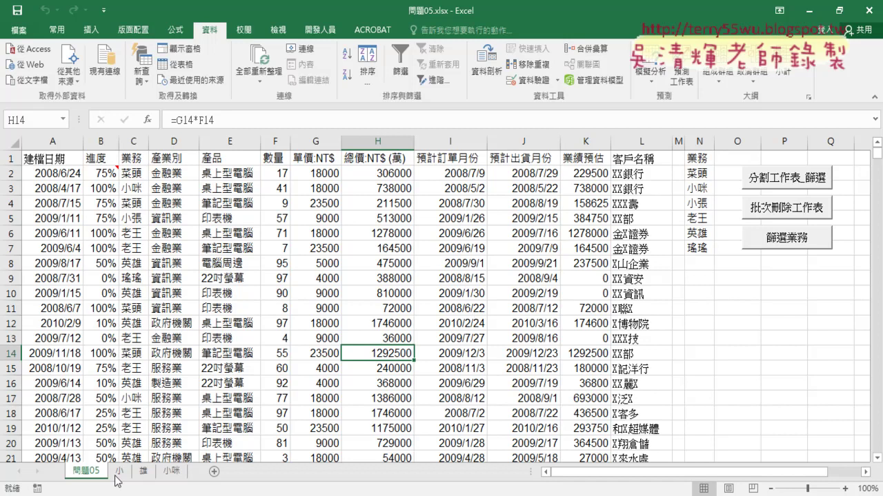
Delete the leftover salesperson sheets with 批次刪除工作表 so only 問題05 remains.
left_click(121, 471)
left_click(96, 471)
left_click(792, 216)
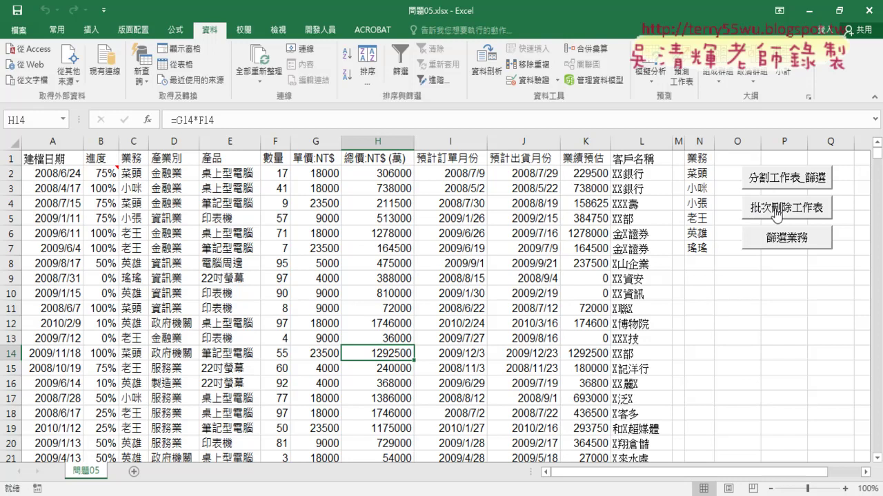
Split the data by the N1:N7 salesperson list with 分割工作表_篩選, then delete the generated sheets.
left_click(698, 142)
left_click_drag(698, 158, 699, 248)
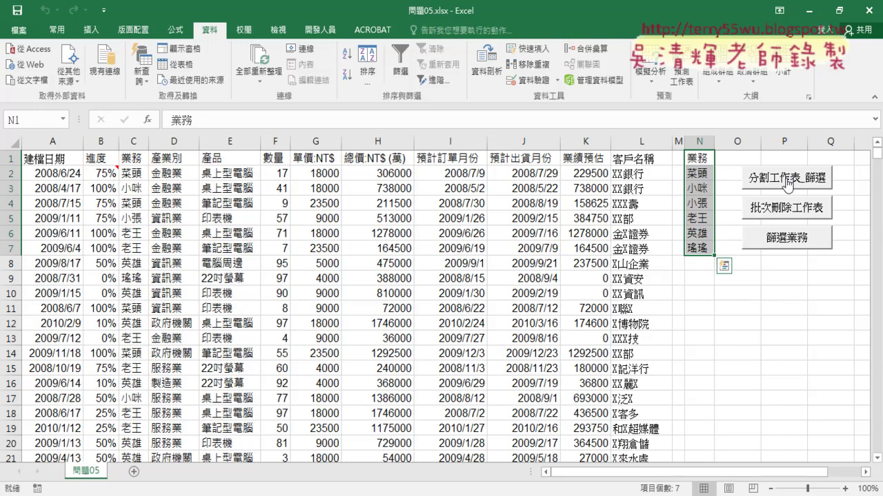
left_click(786, 178)
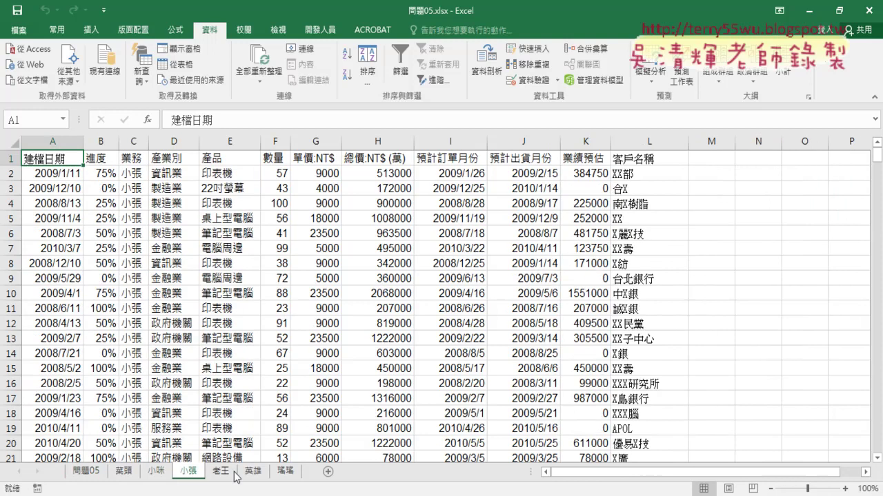
left_click(87, 471)
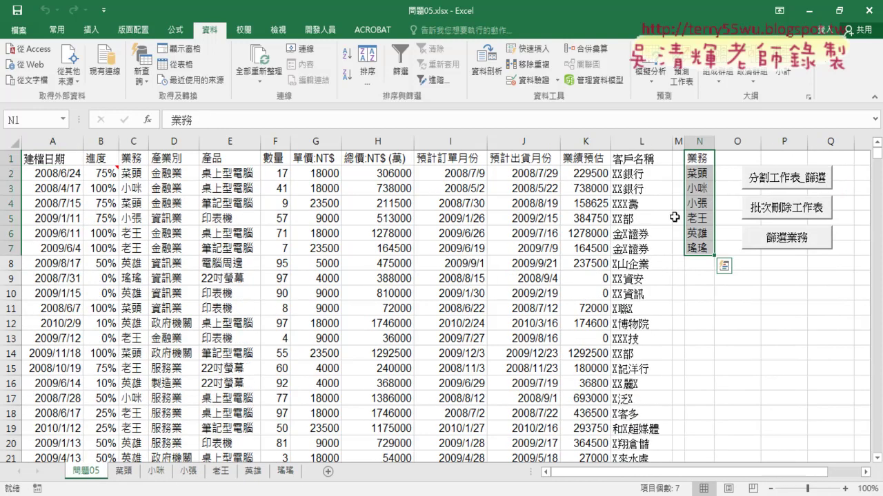
left_click(782, 215)
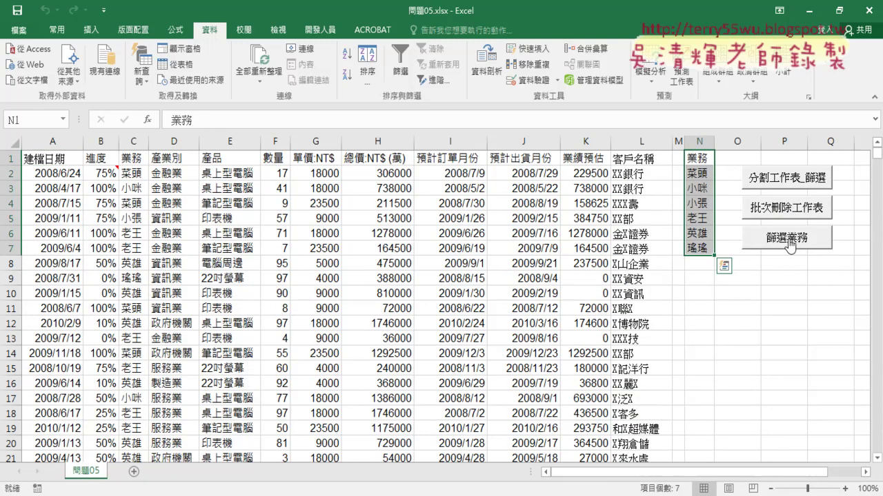
left_click(787, 238)
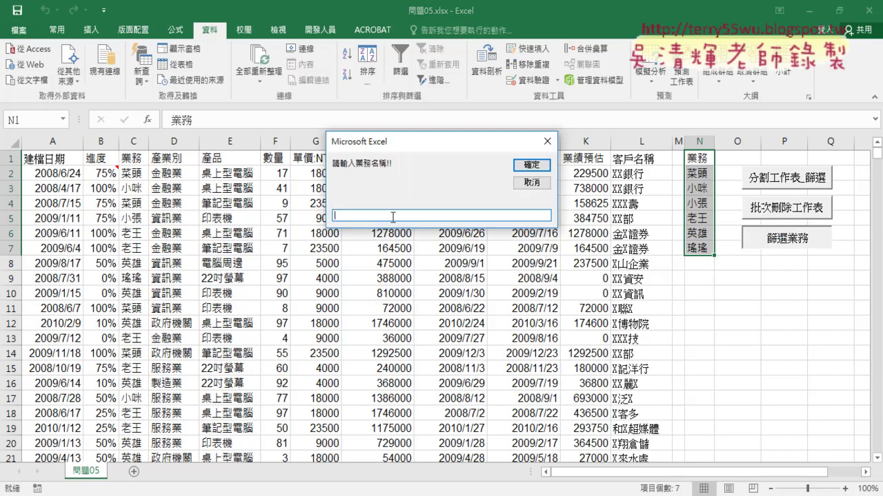
type("cez")
key("BackSpace")
key("BackSpace")
key("BackSpace")
type("ㄒㄧㄠ")
type("小口")
type("咪")
key("Return")
key("Return")
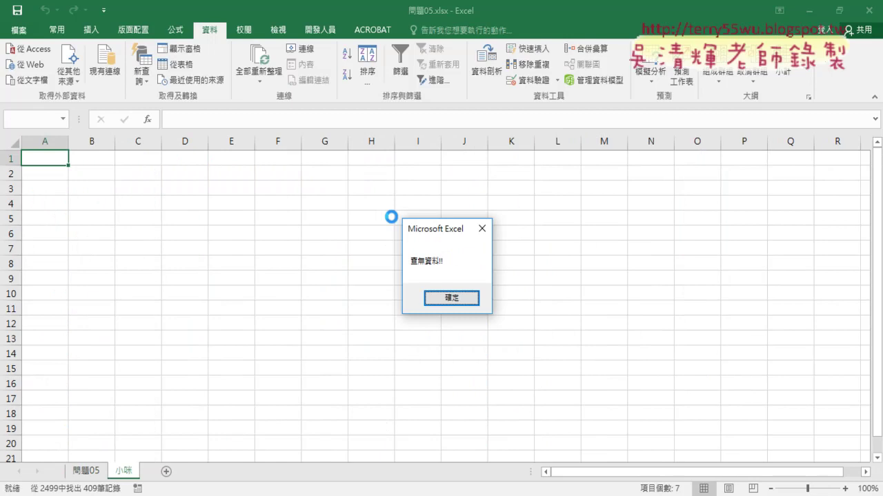
left_click(451, 297)
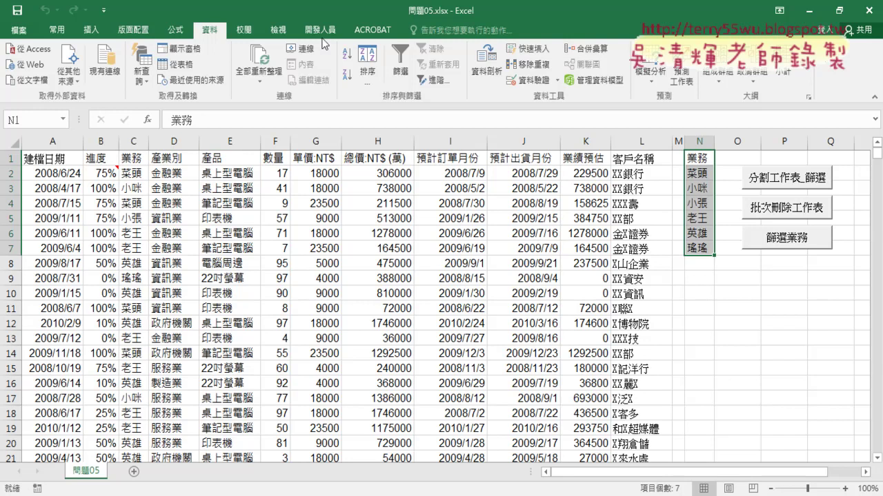
left_click(320, 29)
Change the If condition to Sheets(1).Range("A1").End(xlDown).Row = 1048576, then select cell N2 in Excel.
left_click(24, 61)
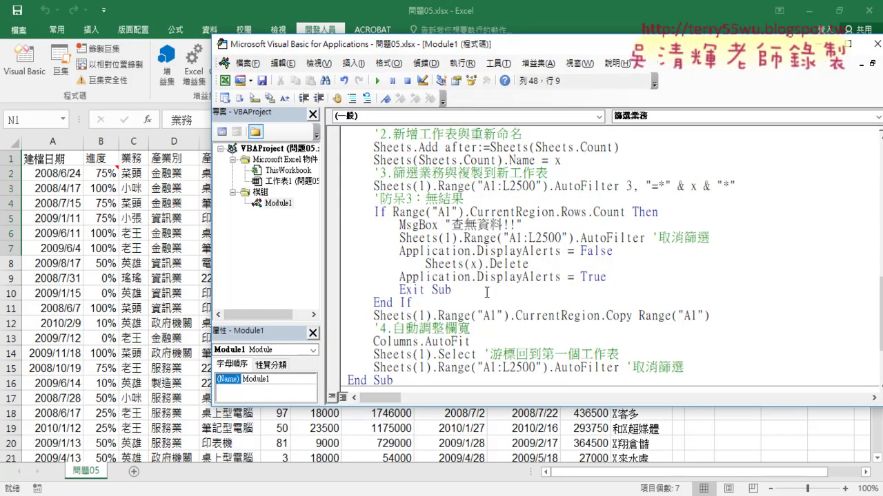
left_click(422, 211)
left_click(477, 212)
key("shift+ctrl+Right")
key("shift+ctrl+Right")
key("shift+ctrl+Right")
key("Delete")
key("BackSpace")
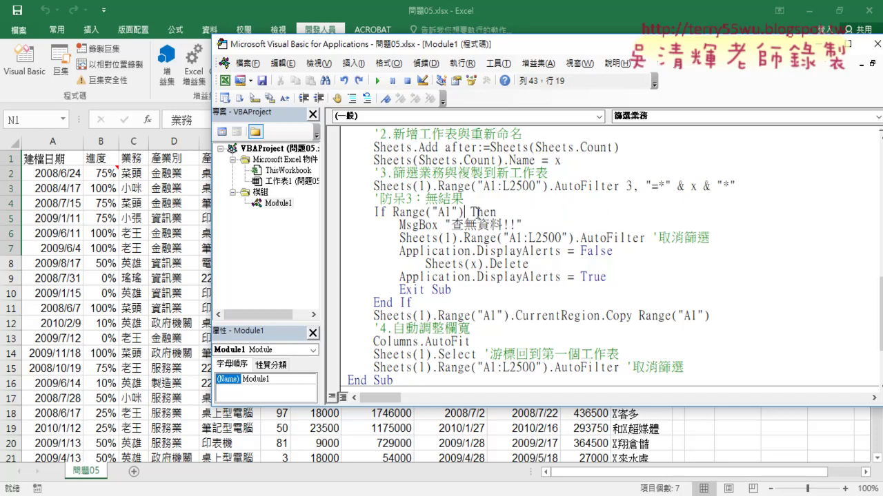
key("ctrl+z")
key("ctrl+z")
key("ctrl+z")
key("ctrl+z")
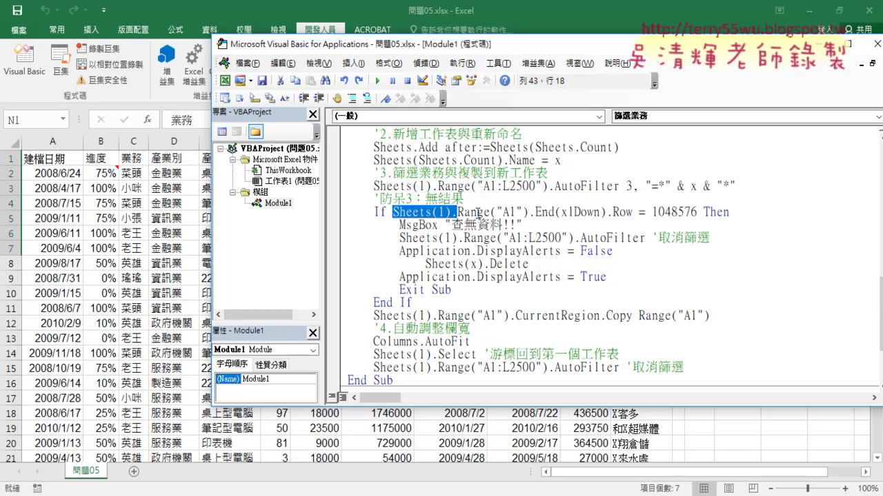
left_click(384, 430)
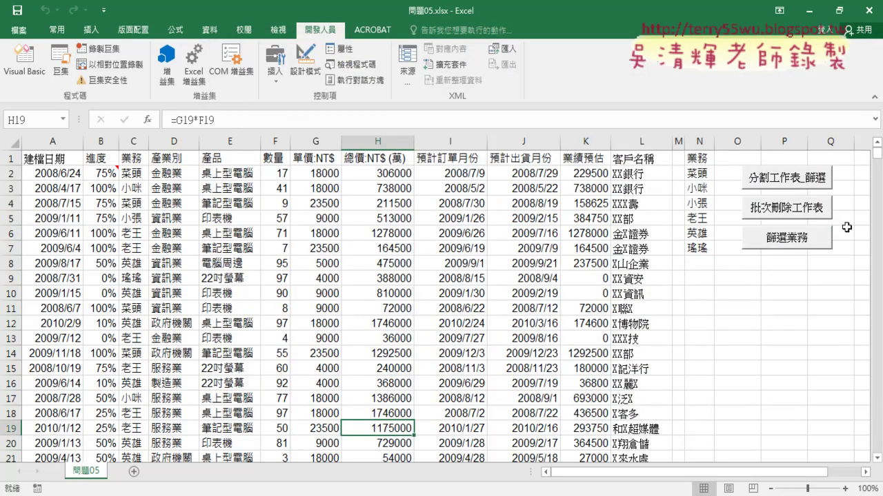
left_click(694, 172)
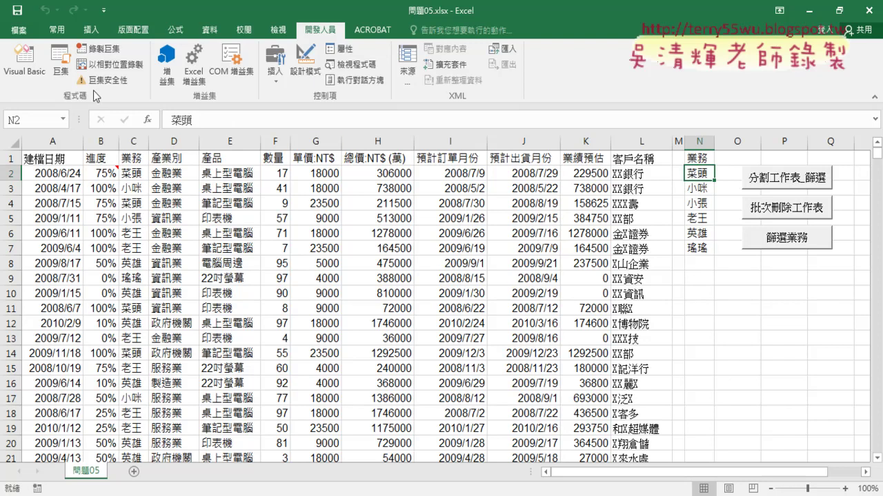
Bring up the VBA editor maximized and scroll to the start of Sub 篩選業務.
left_click(24, 62)
left_click(439, 238)
scroll(456, 225, "up", 1)
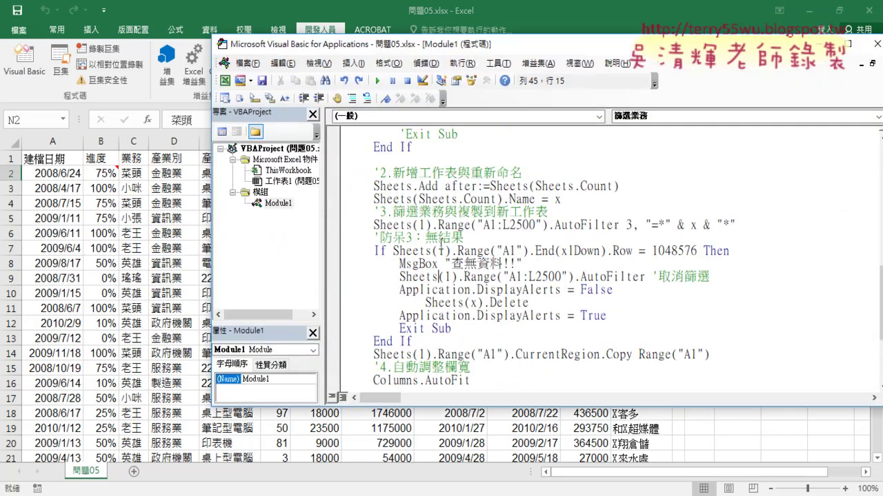
scroll(455, 226, "up", 1)
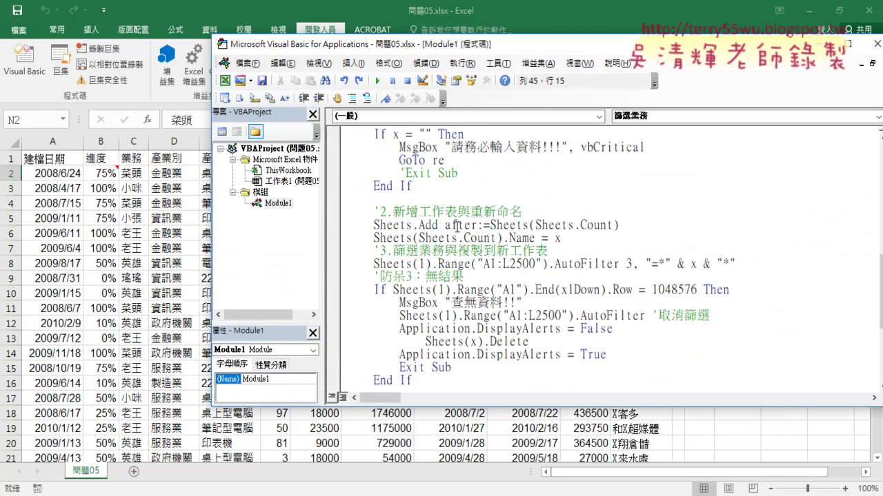
double_click(495, 45)
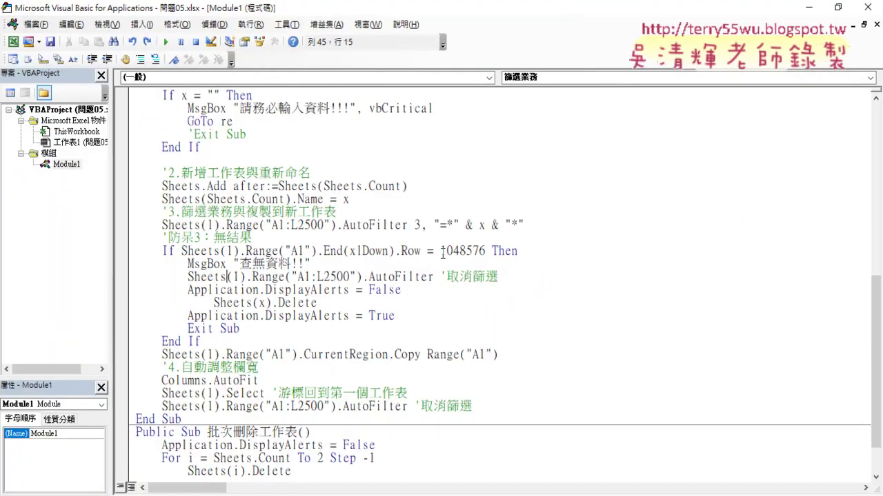
scroll(455, 207, "up", 2)
scroll(448, 235, "up", 2)
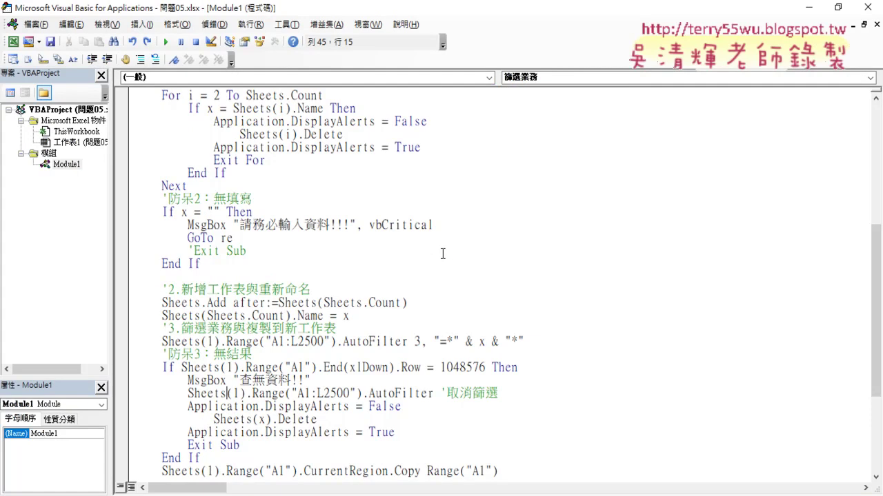
scroll(442, 254, "up", 1)
scroll(443, 253, "up", 1)
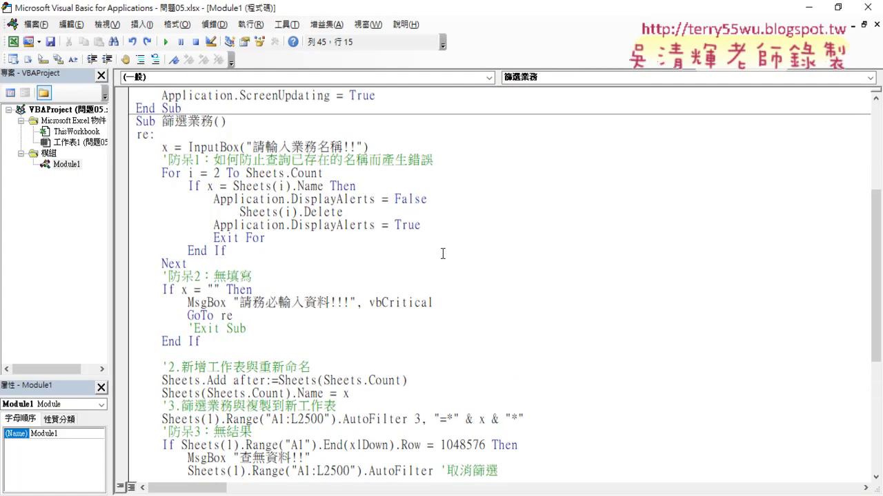
Highlight 業務 in the macro name and the AutoFilter field argument 3.
left_click_drag(214, 121, 187, 120)
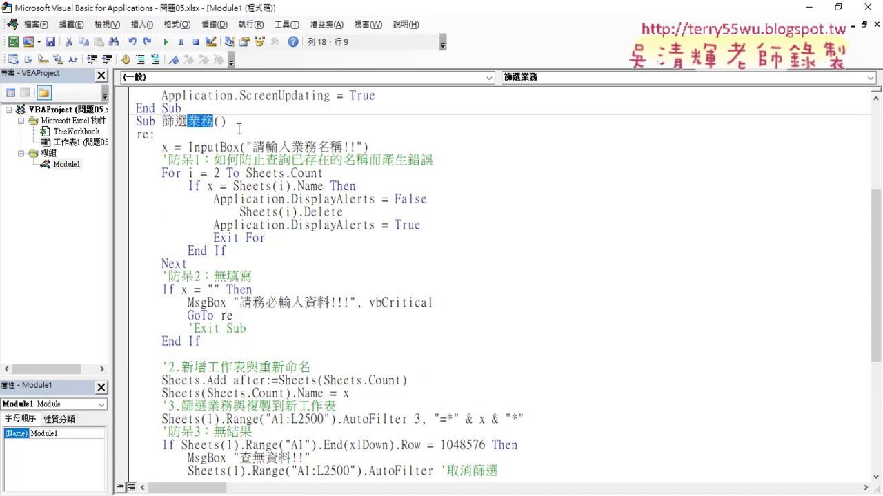
left_click_drag(422, 420, 342, 419)
left_click(389, 420)
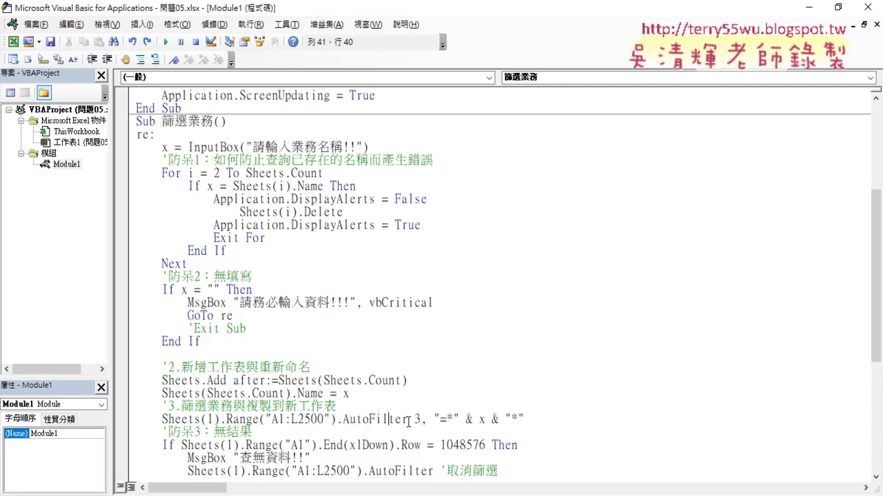
double_click(416, 420)
Return to the worksheet and select the 產品 header cell E1.
left_click(807, 8)
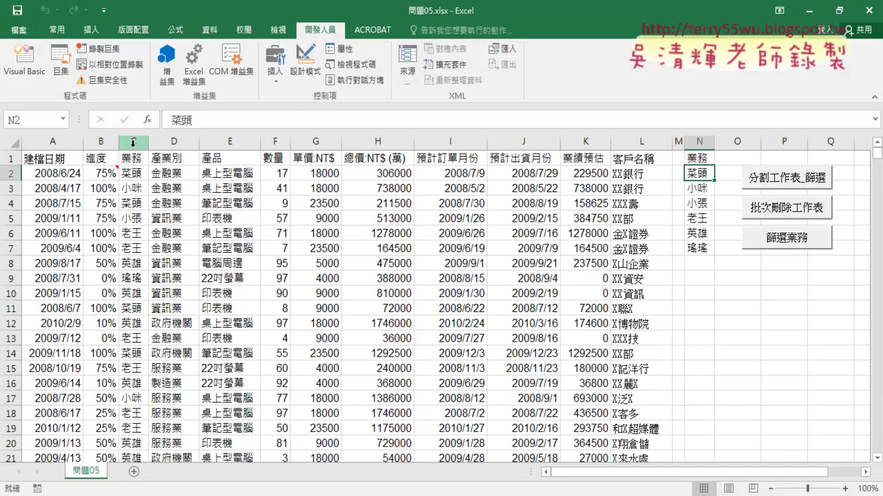
left_click(174, 146)
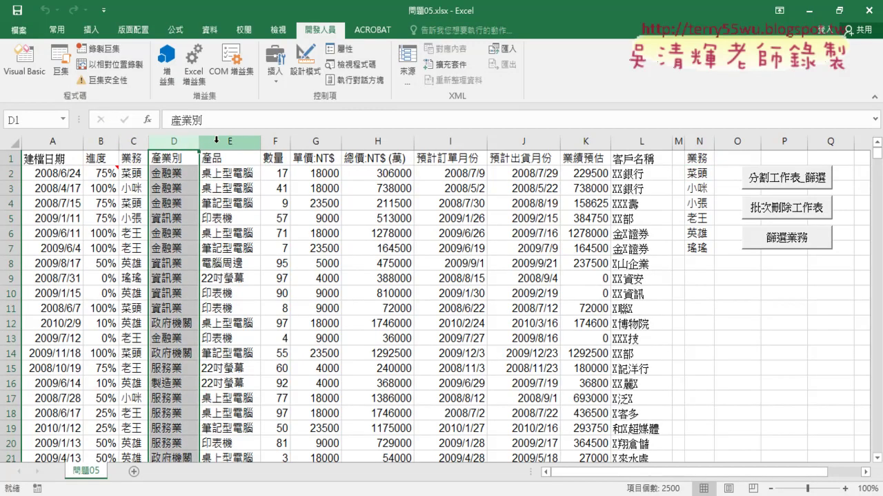
left_click(215, 142)
left_click(651, 135)
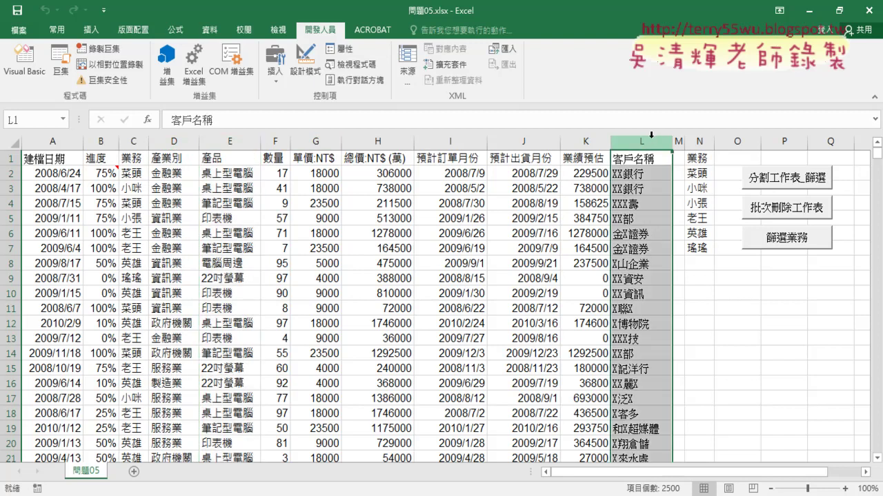
left_click(270, 136)
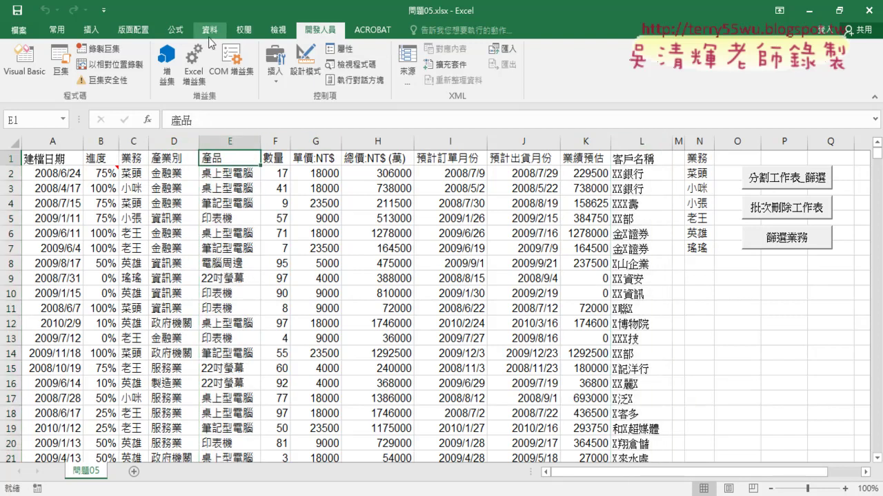
Turn on header filter arrows, review the 產品 filter options, then return to the VBA editor.
left_click(209, 30)
left_click(393, 71)
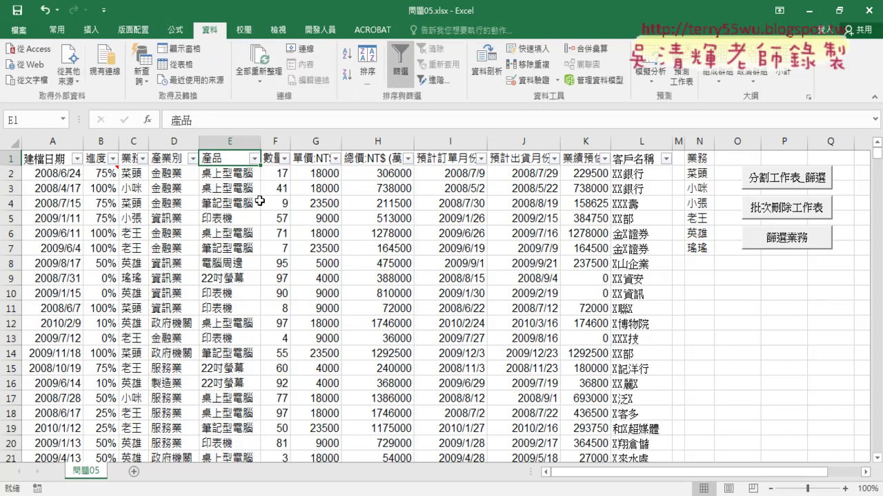
left_click(255, 159)
mouse_move(172, 255)
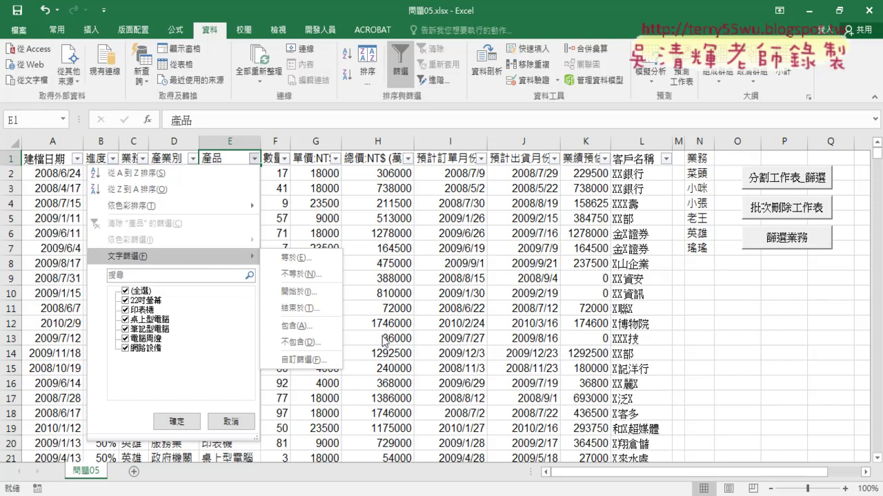
left_click(404, 357)
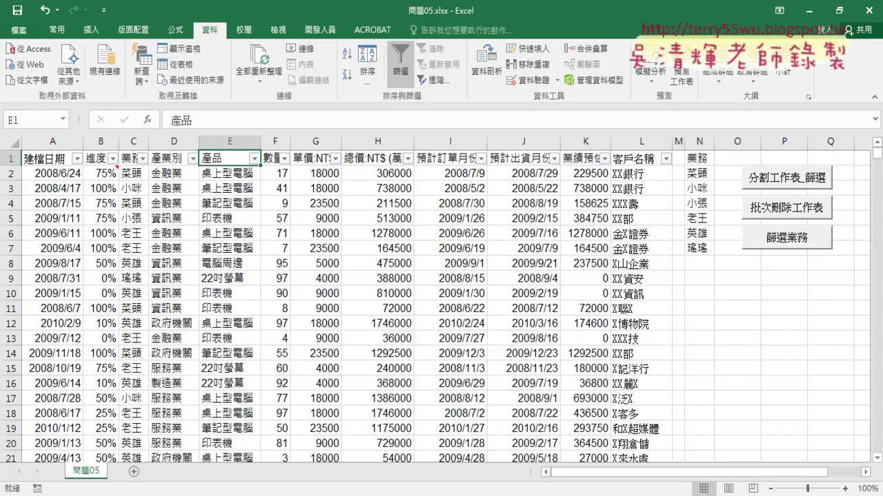
left_click(185, 474)
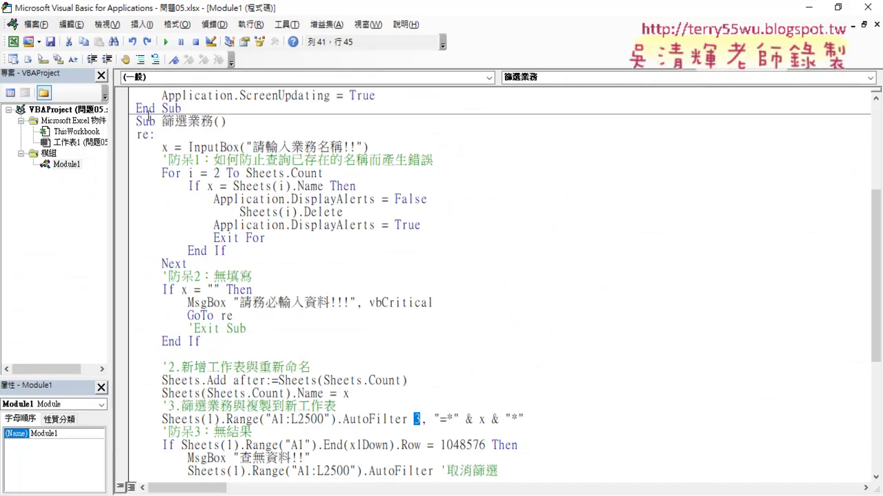
Copy the 篩選業務 sub, add a blank line after its End Sub, and return to the worksheet.
mouse_move(136, 121)
left_mouse_down()
mouse_move(300, 460)
mouse_move(226, 368)
left_mouse_up()
right_click(226, 356)
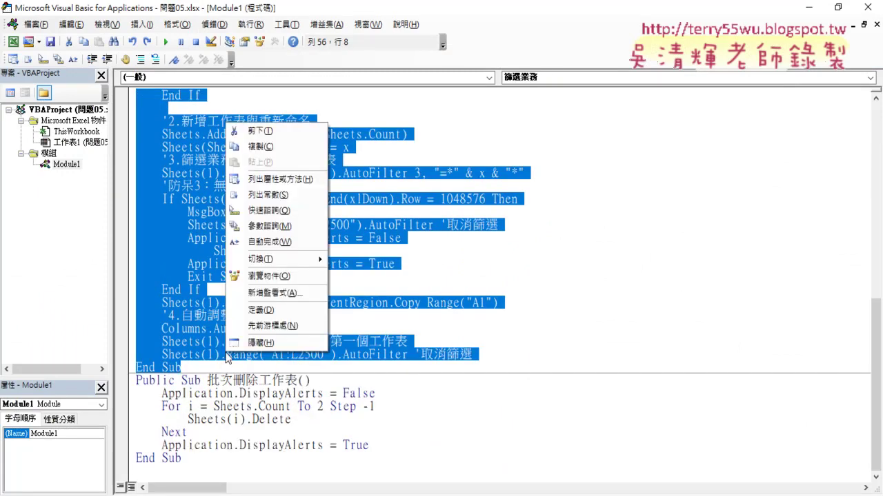
left_click(262, 146)
left_click(193, 369)
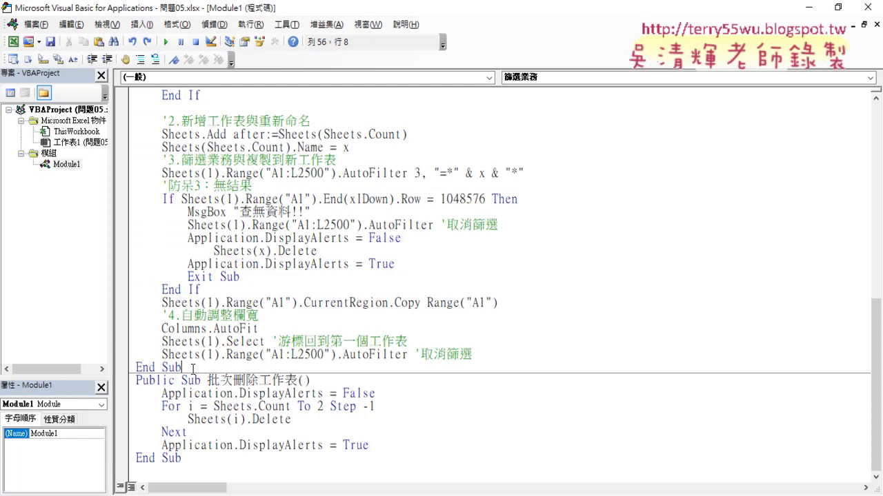
key("Return")
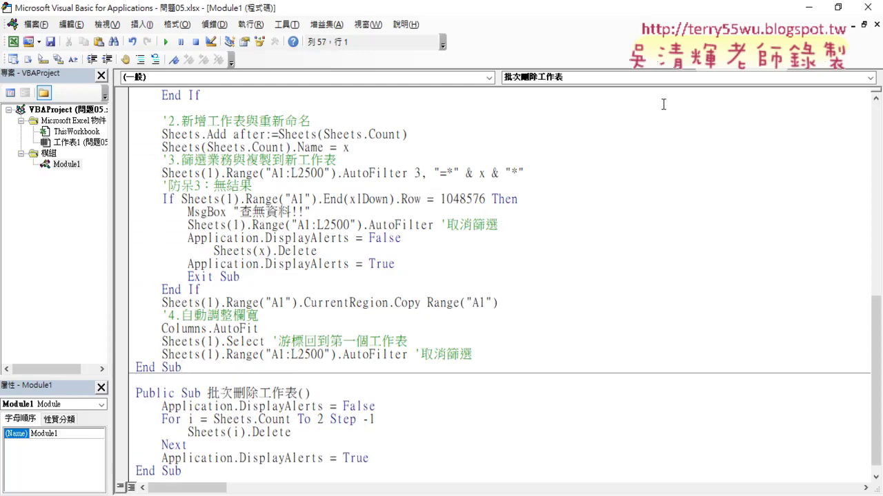
left_click(808, 7)
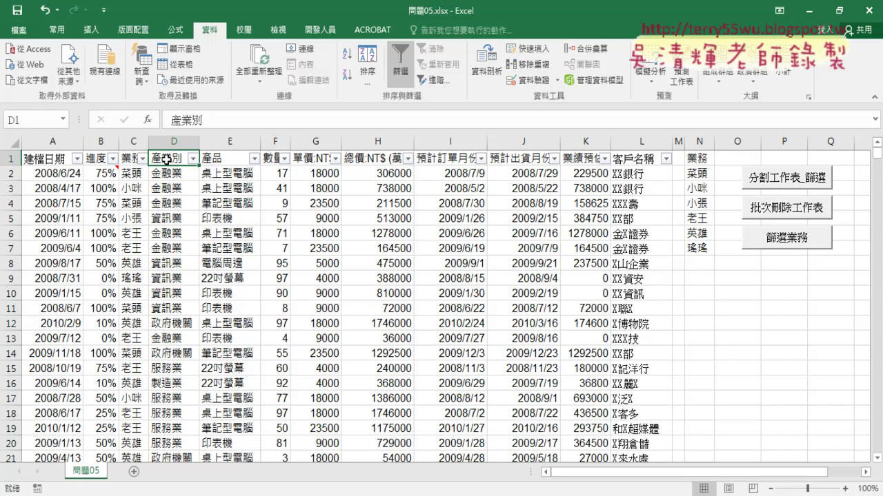
Point out the 業務, 產業別, 產品 and 客戶名稱 headers (C1, D1, E1, L1), then switch to the Google Docs notes.
left_click(130, 159)
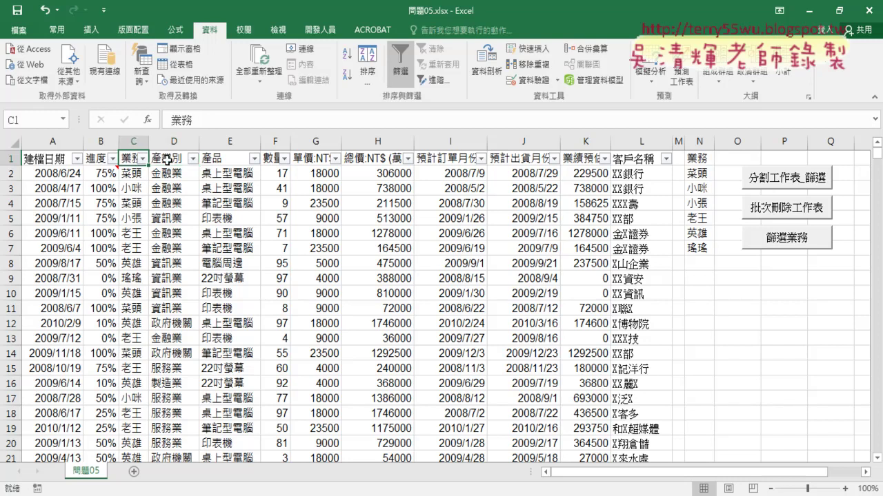
left_click(167, 160)
left_click(218, 160)
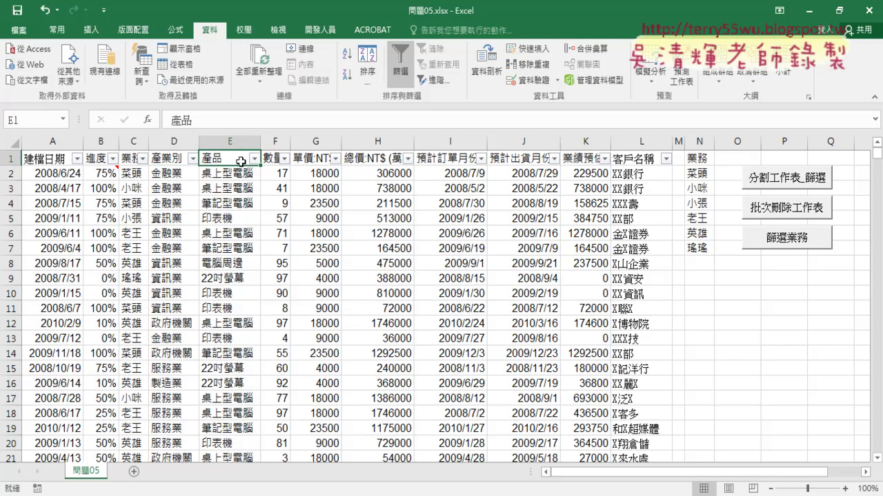
left_click(643, 161)
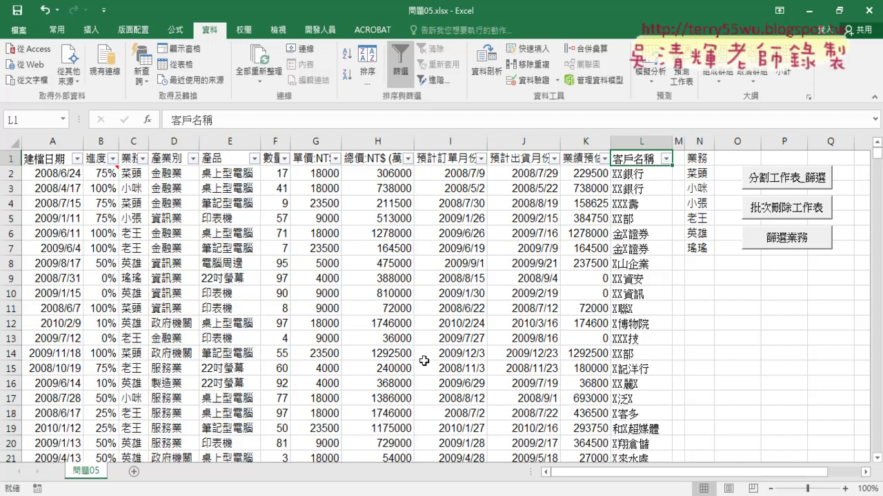
key("alt+Tab")
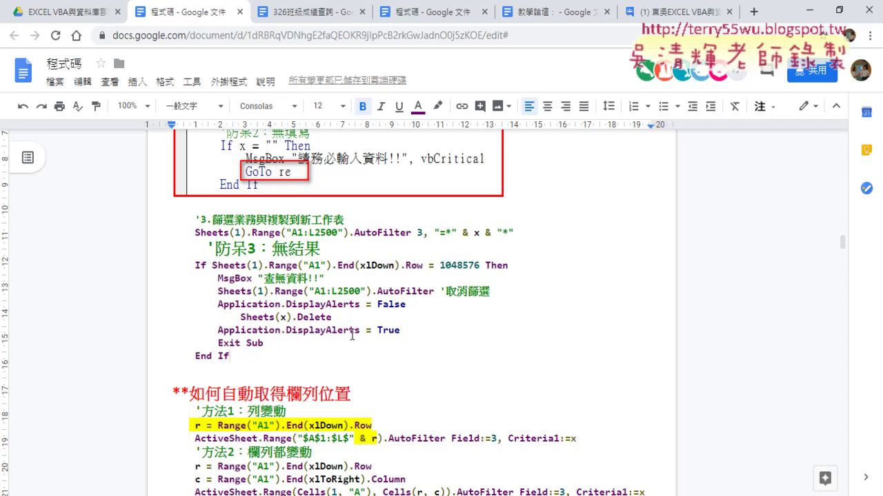
Scroll to and highlight the Sub 篩選 heading in the 程式碼 notes, then switch to the Drive tab.
scroll(353, 349, "down", 3)
scroll(352, 336, "down", 3)
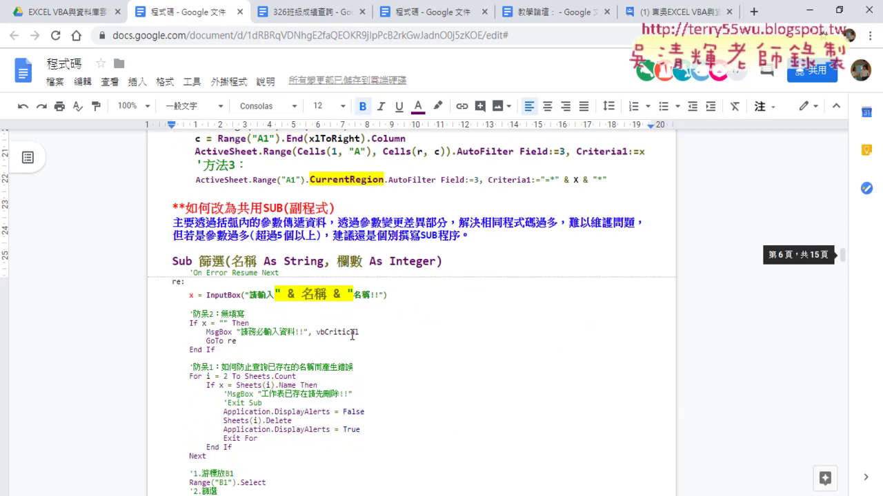
left_click(174, 194)
left_click_drag(174, 194, 443, 193)
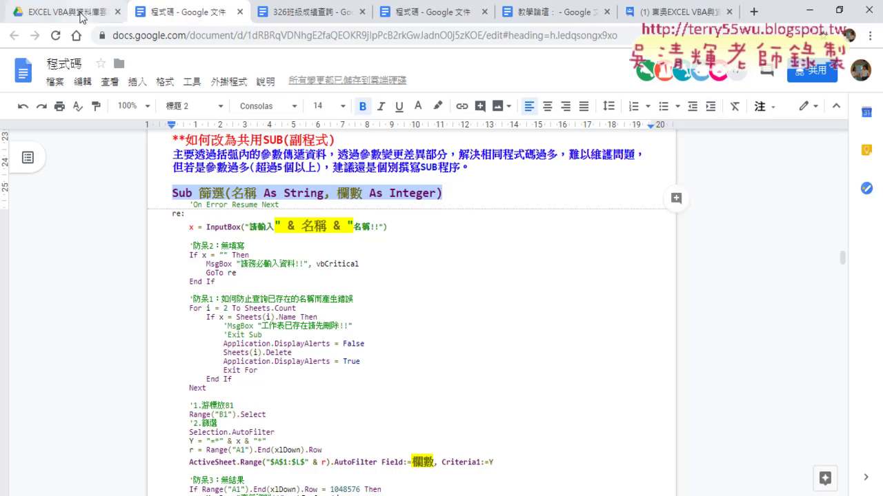
left_click(82, 14)
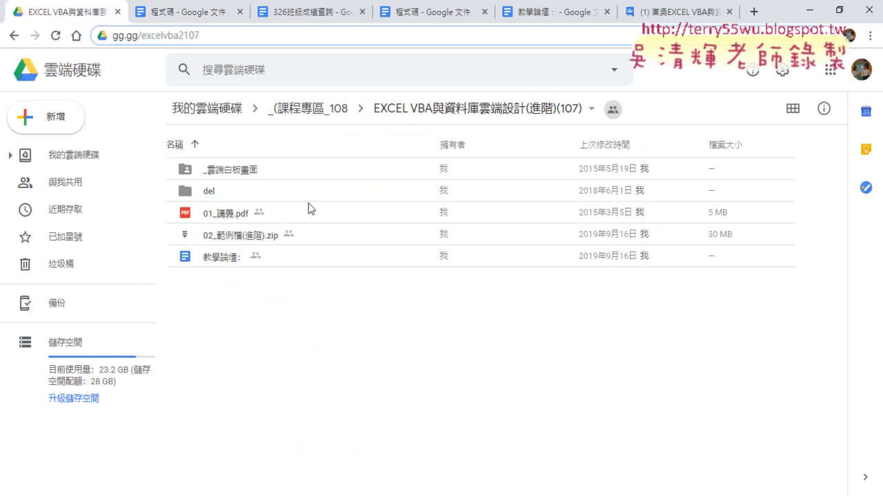
Navigate _雲端白板畫面 > 單元05_資料查詢(篩選與分割工作表) > 範例4_台北市實價登錄 and select the xlsx file.
left_click(254, 173)
double_click(255, 173)
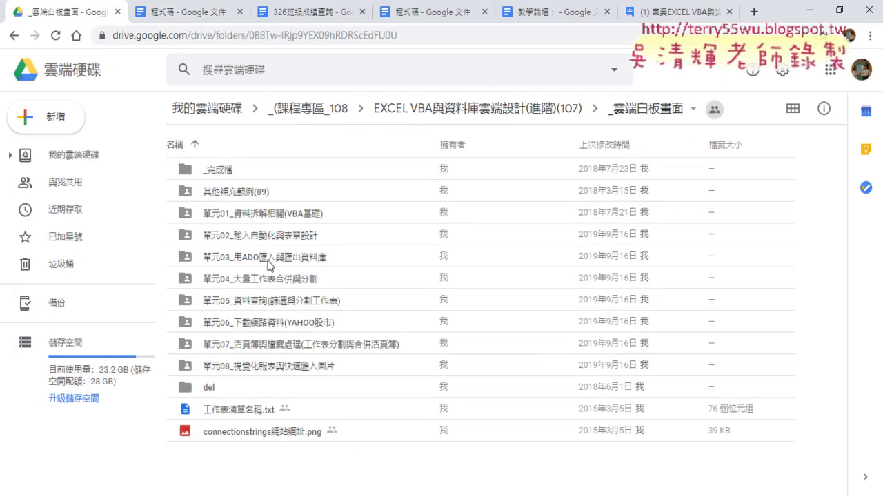
double_click(259, 307)
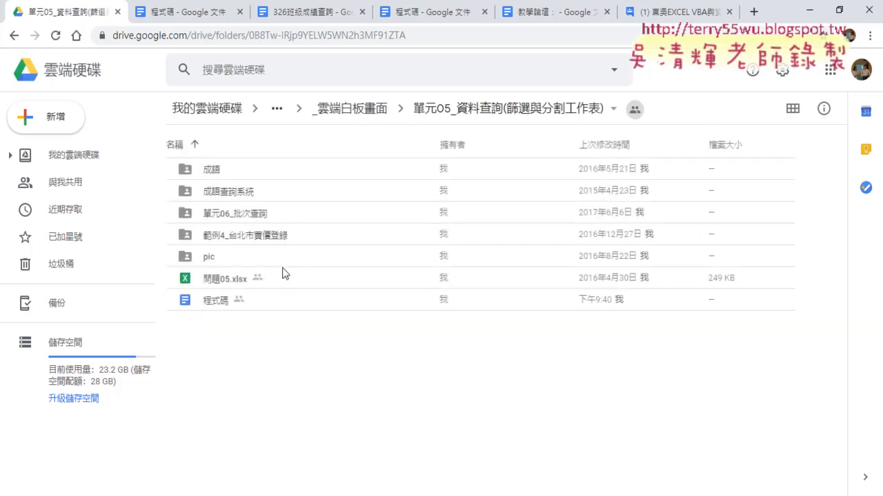
left_click(259, 239)
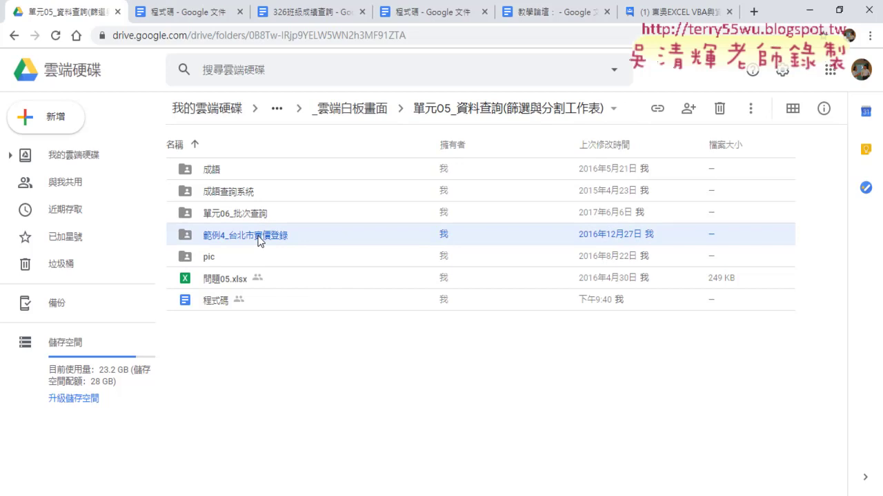
double_click(259, 239)
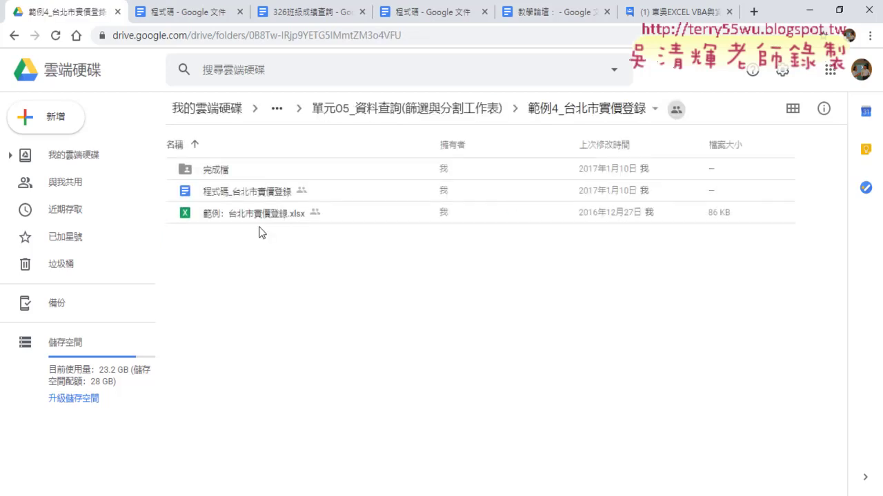
left_click(260, 216)
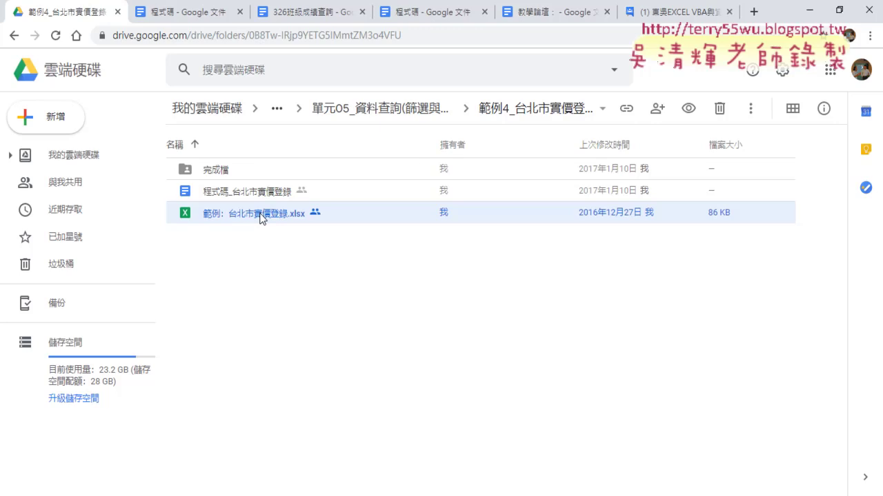
Preview 範例:台北市實價登錄.xlsx to see the Taipei real-estate transaction table.
double_click(261, 216)
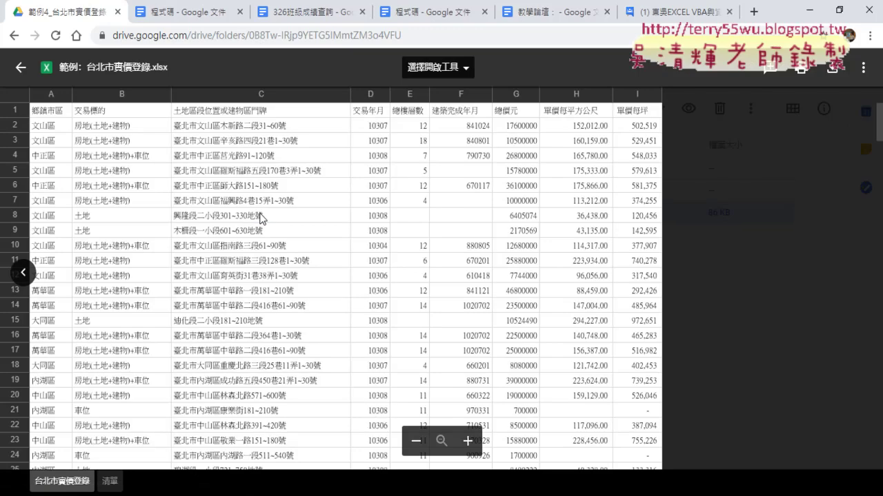